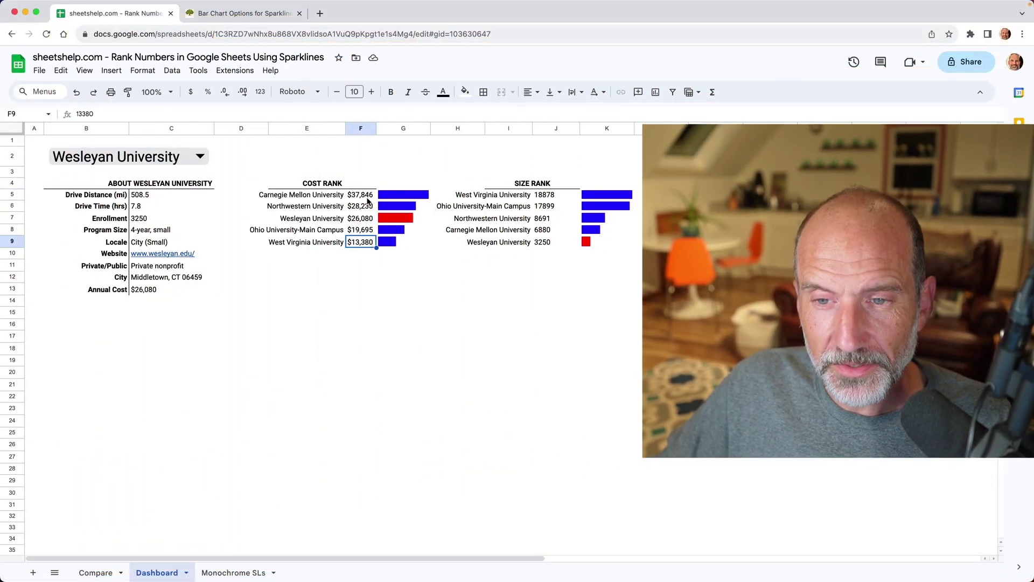
left_click_drag(362, 196, 370, 242)
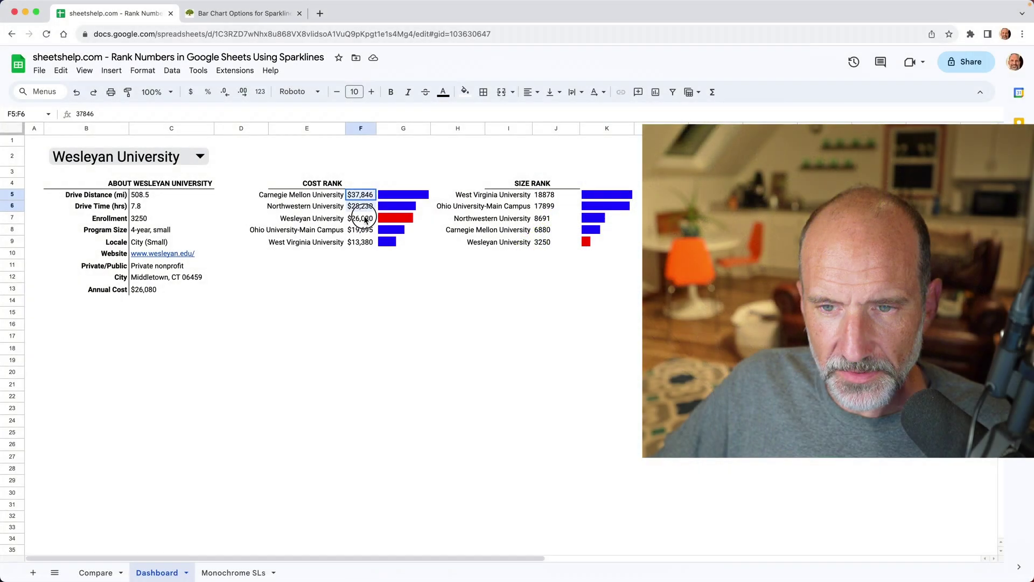
left_click_drag(360, 195, 356, 230)
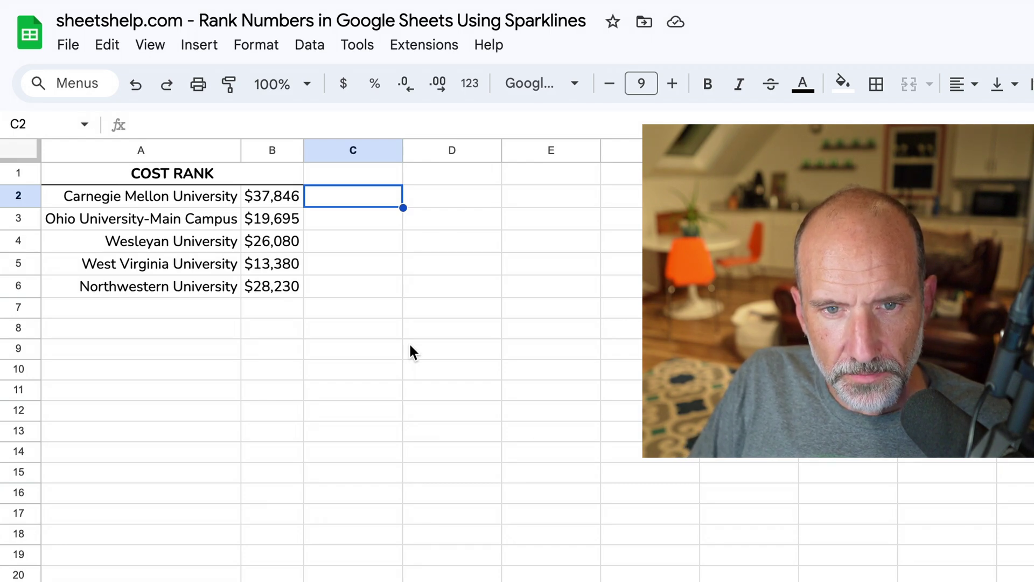
Step: Enter the bar-type sparkline formula =SPARKLINE(B2,{"charttype","bar"}) in cell C2 for Carnegie Mellon University's cost
type("=")
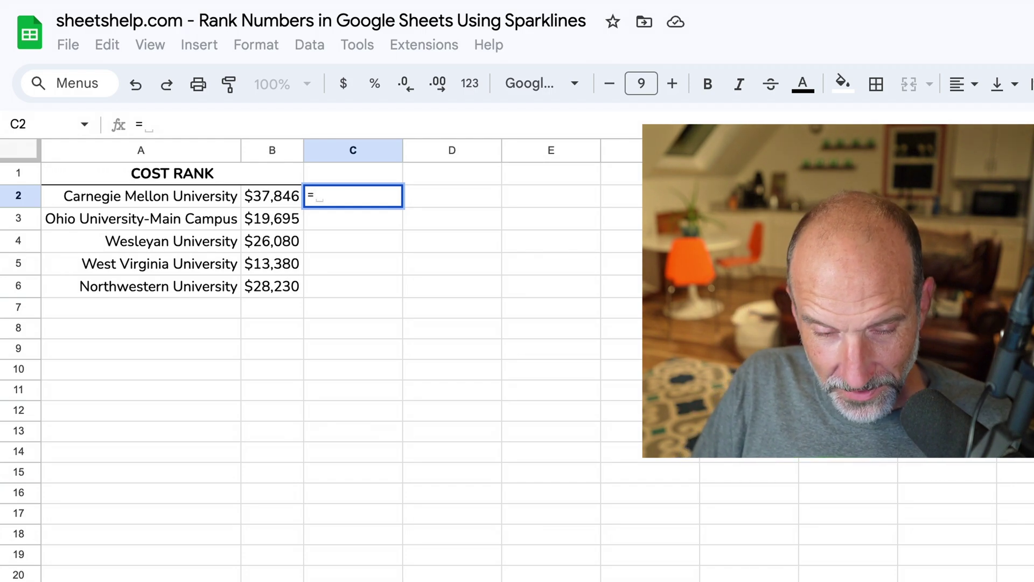
type("SP")
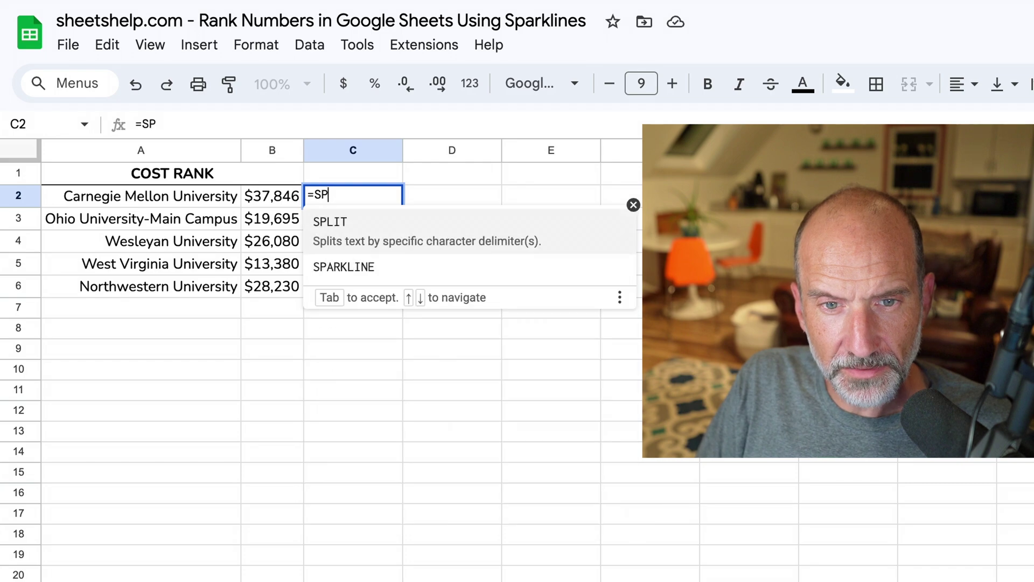
type("ARKLINE")
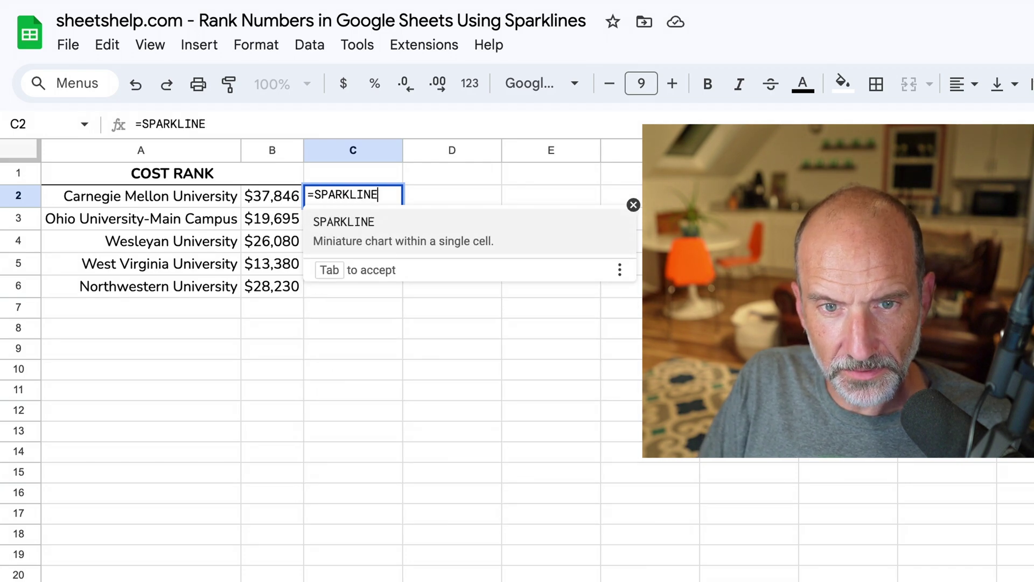
type("(")
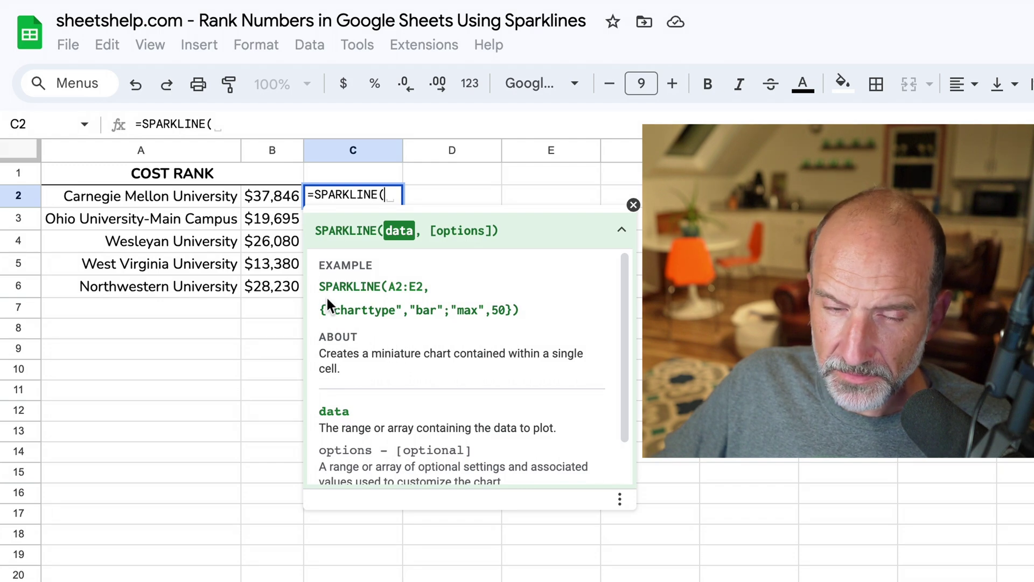
left_click(280, 199)
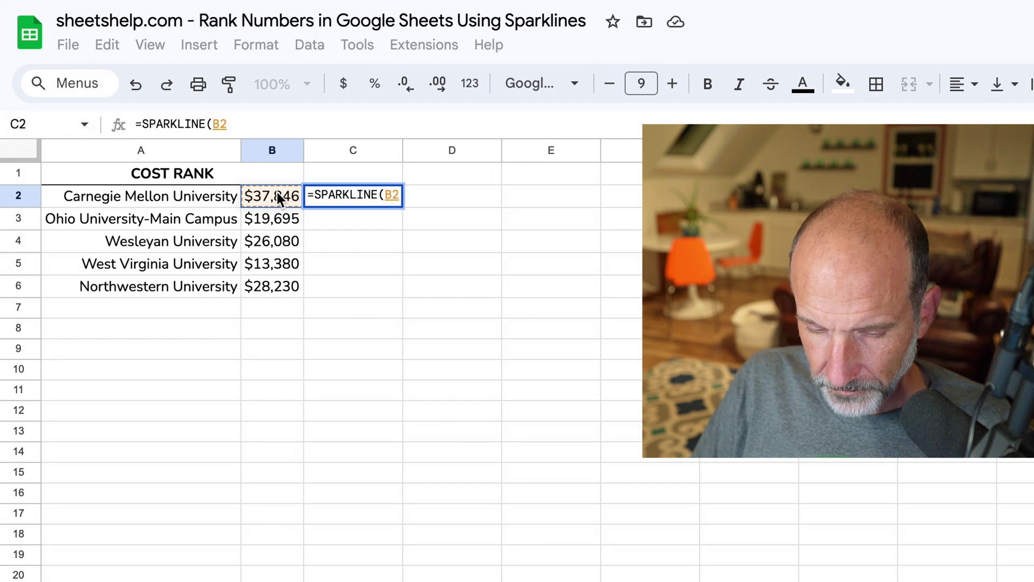
type(",")
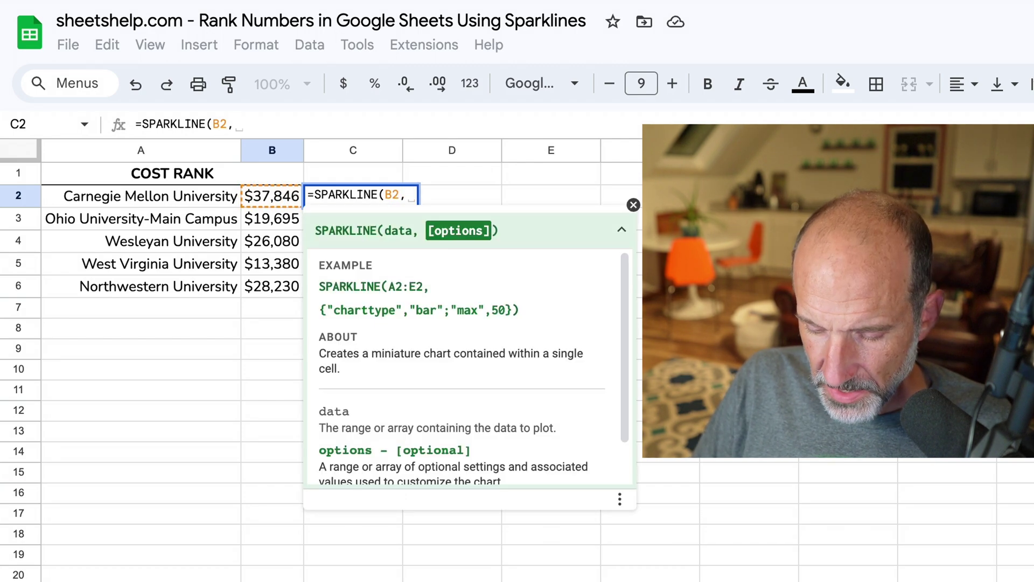
type("{")
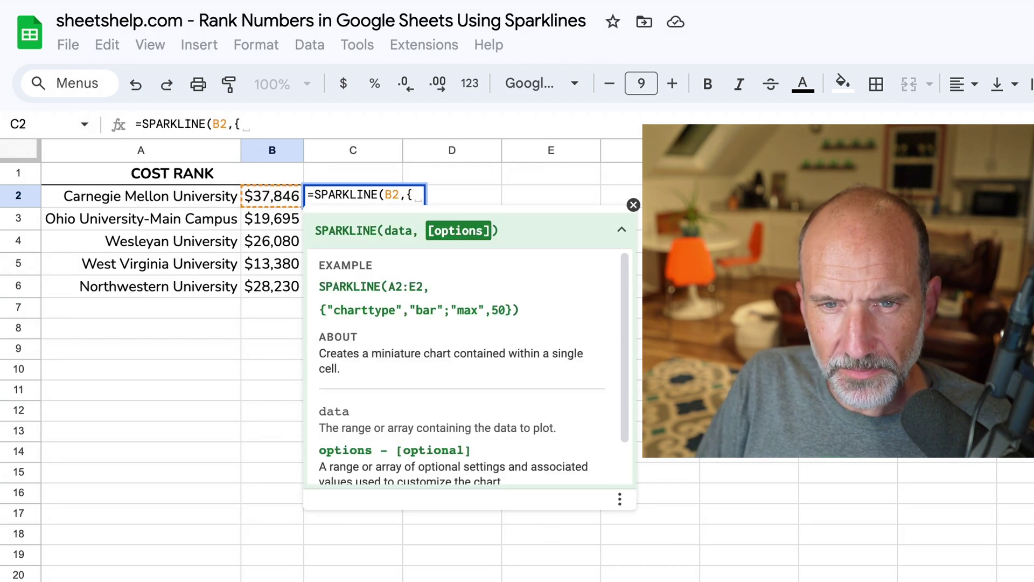
type("\"")
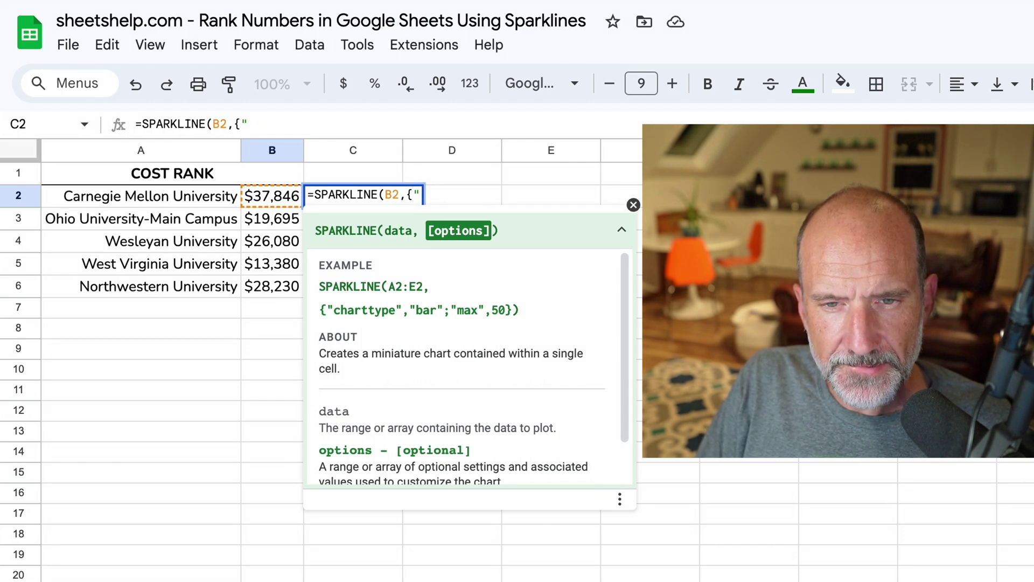
type("charttype\"")
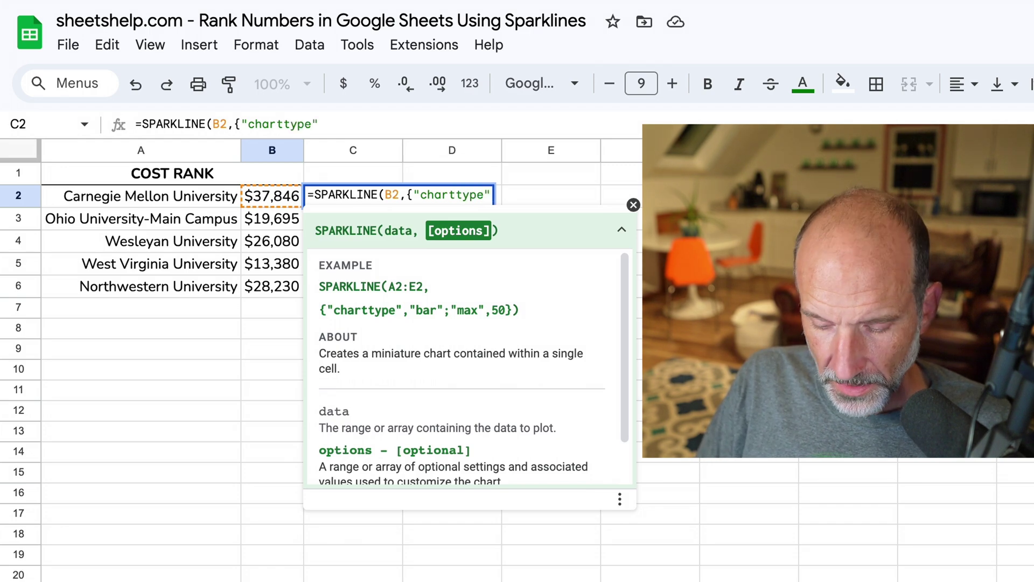
type(",\"")
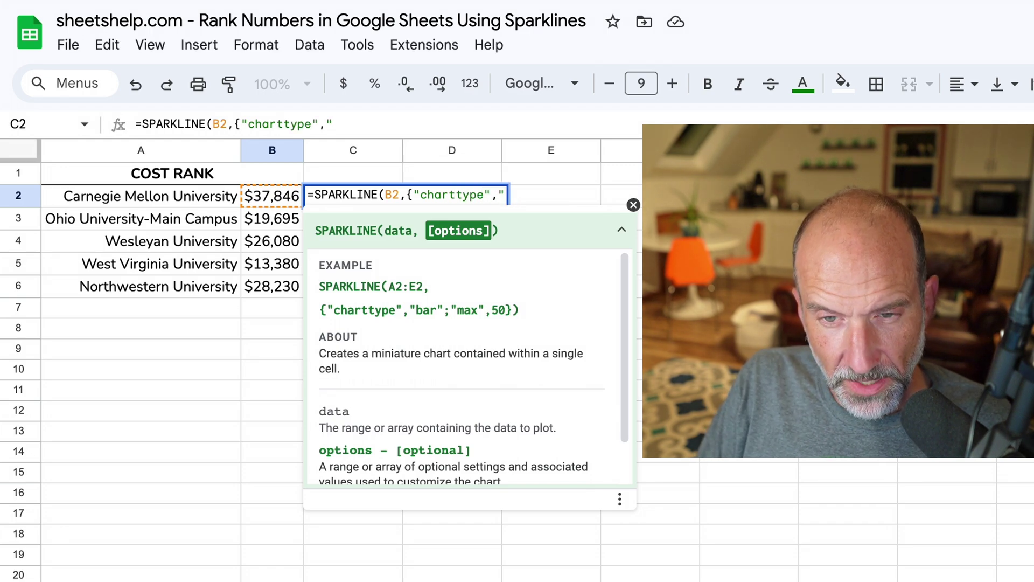
type("bar\"")
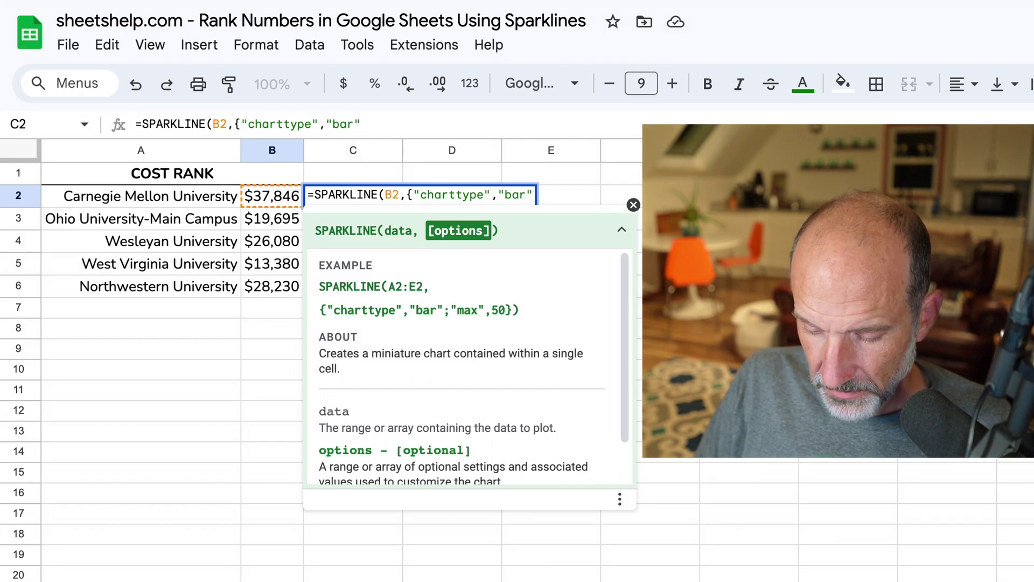
type("}")
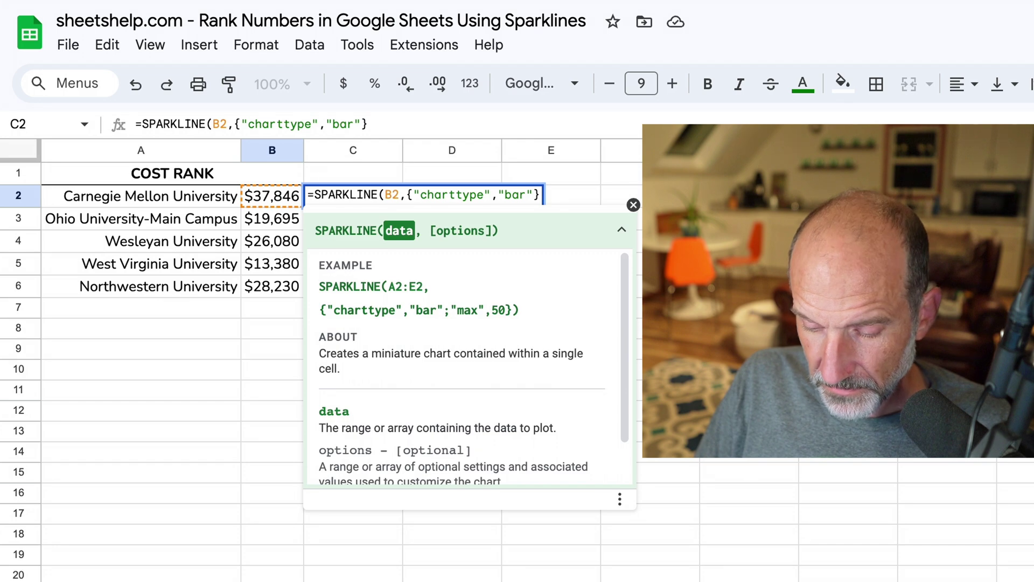
type(")")
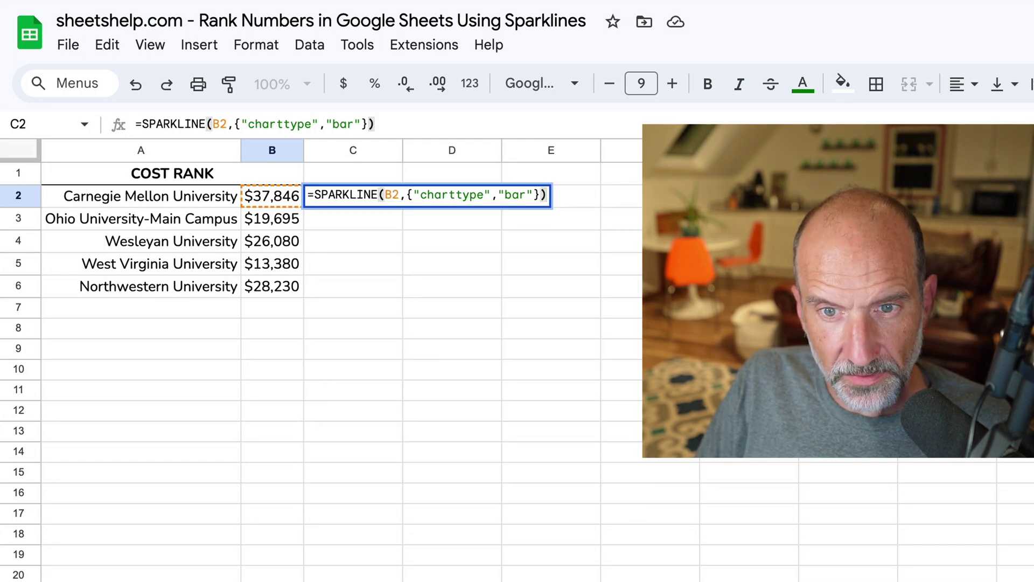
key("Return")
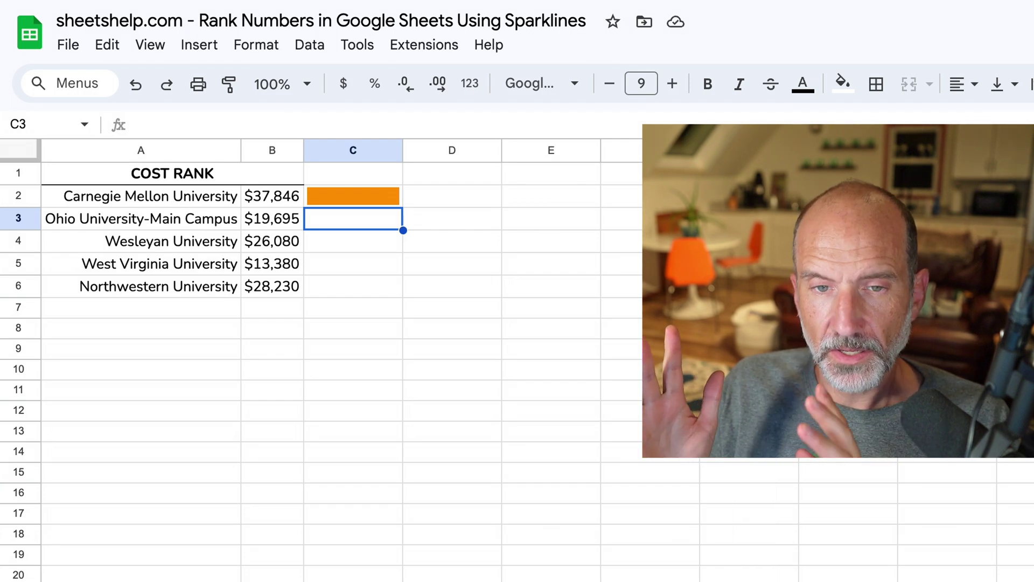
Step: Fill the basic bar sparkline formula from C2 down to C6
left_click(405, 194)
left_click(384, 194)
left_click_drag(401, 206, 405, 290)
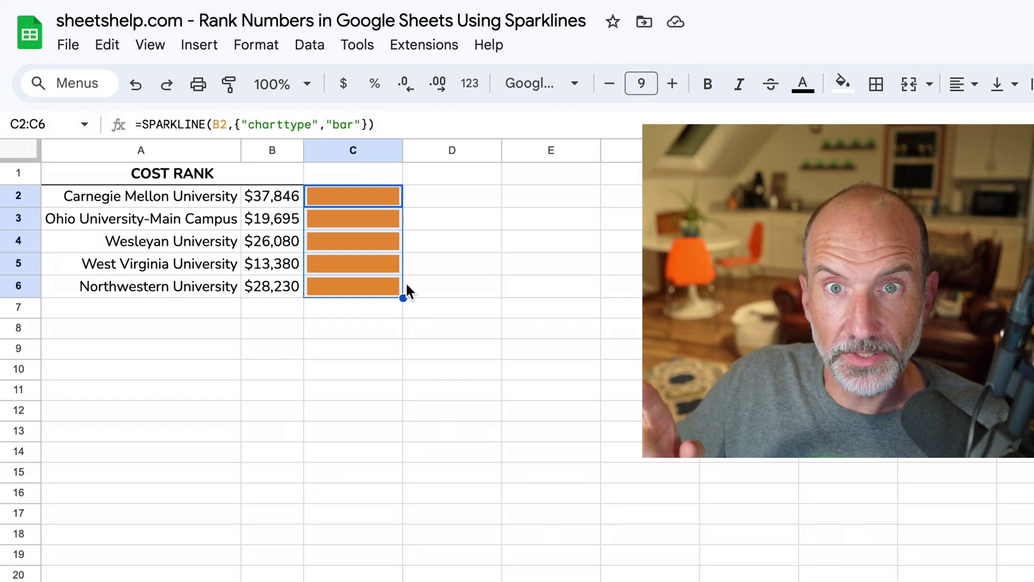
Step: Add a "max" option to the sparkline formula in C2, using MAX over the cost range B2:B6 as its value
left_click(386, 193)
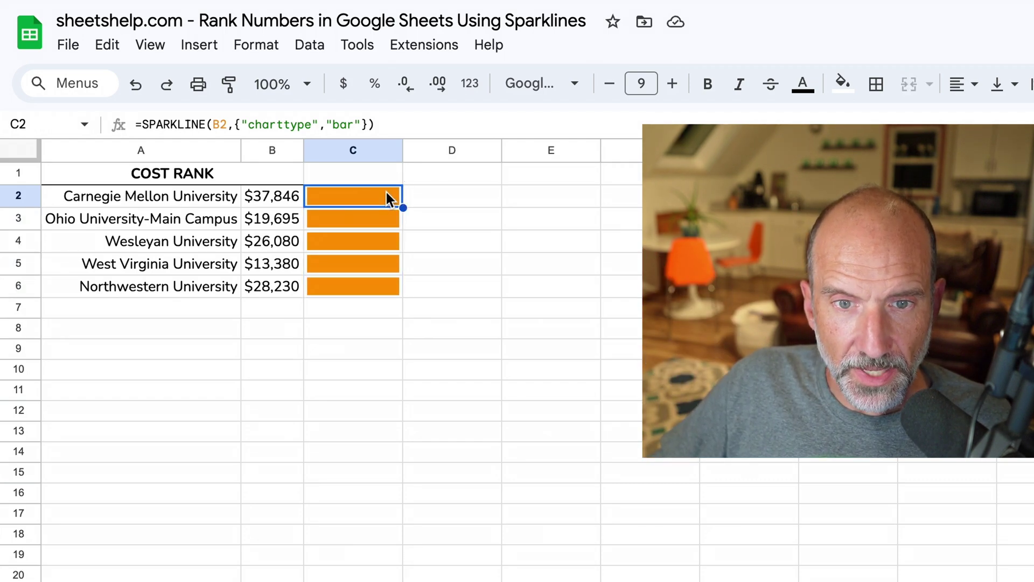
double_click(386, 192)
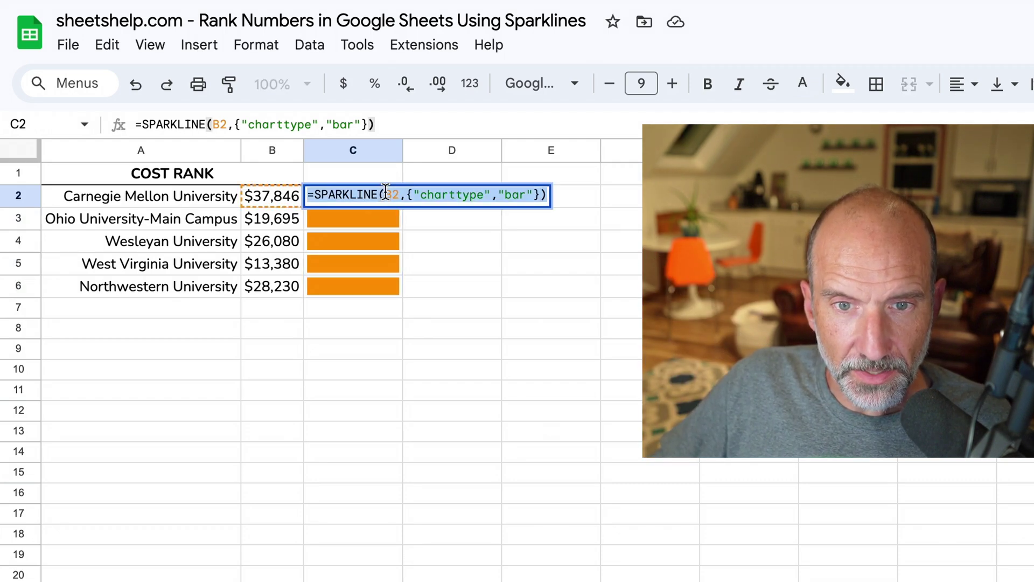
left_click(533, 189)
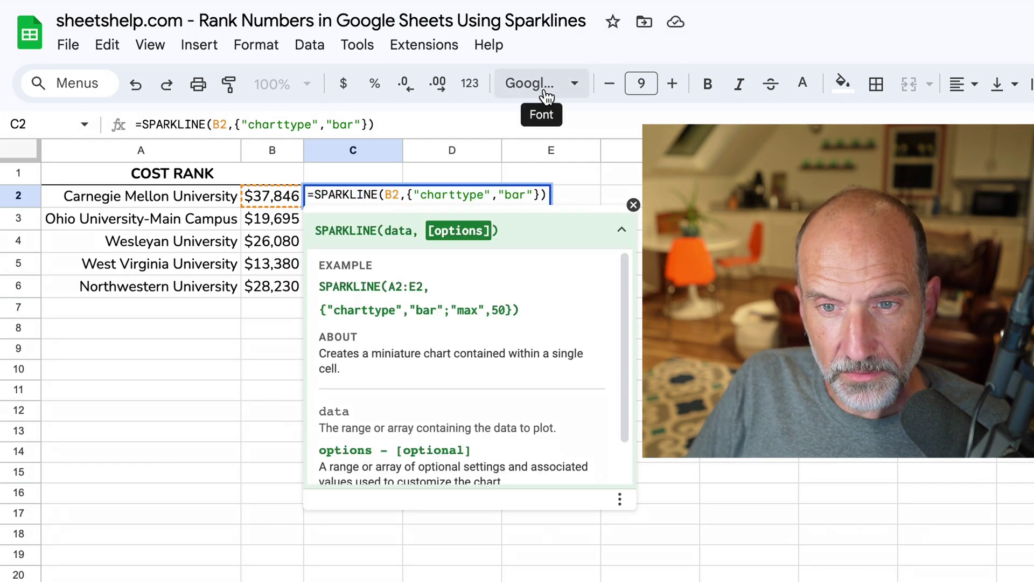
type("; ")
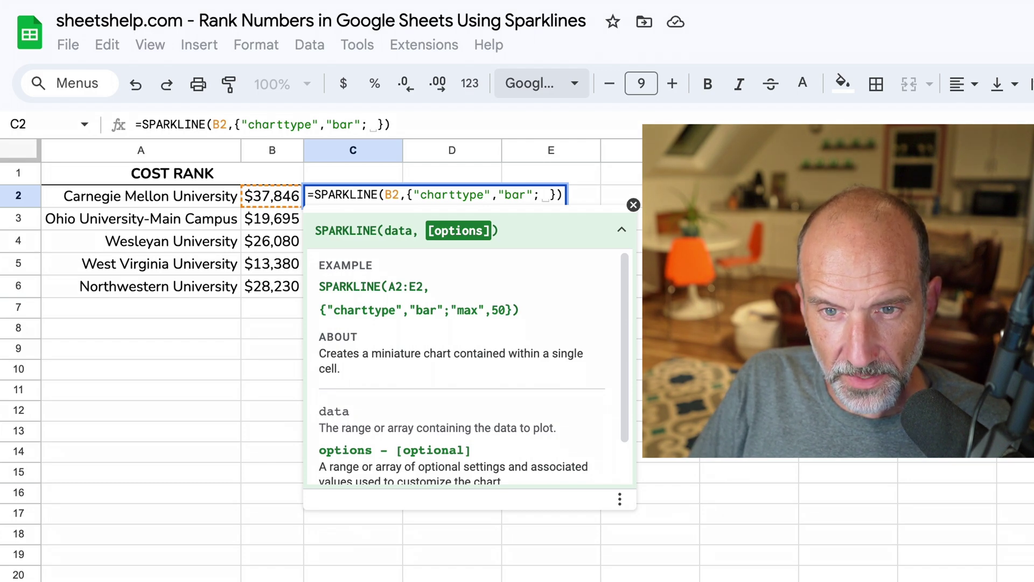
type("\"")
type("max\"")
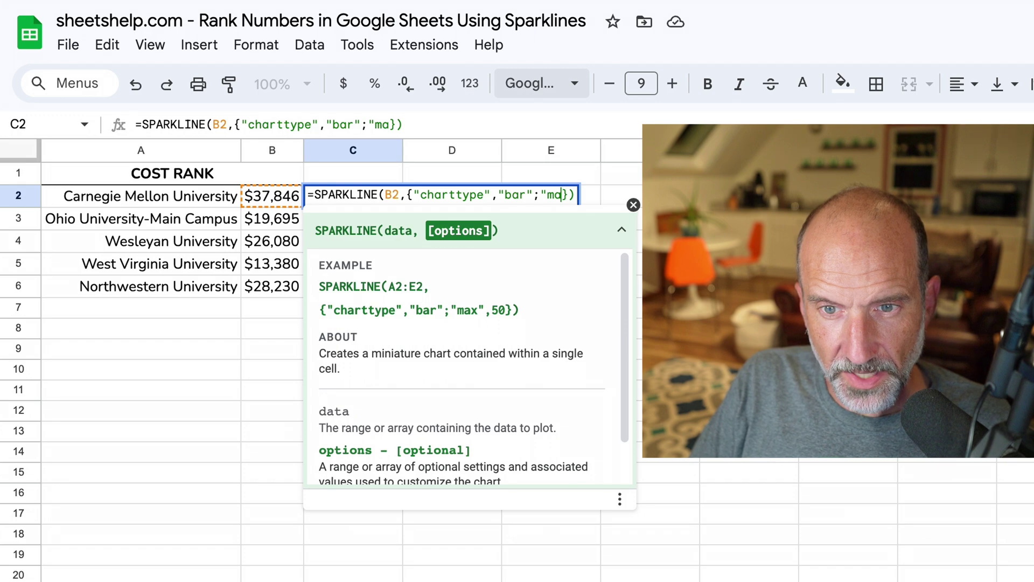
type(",")
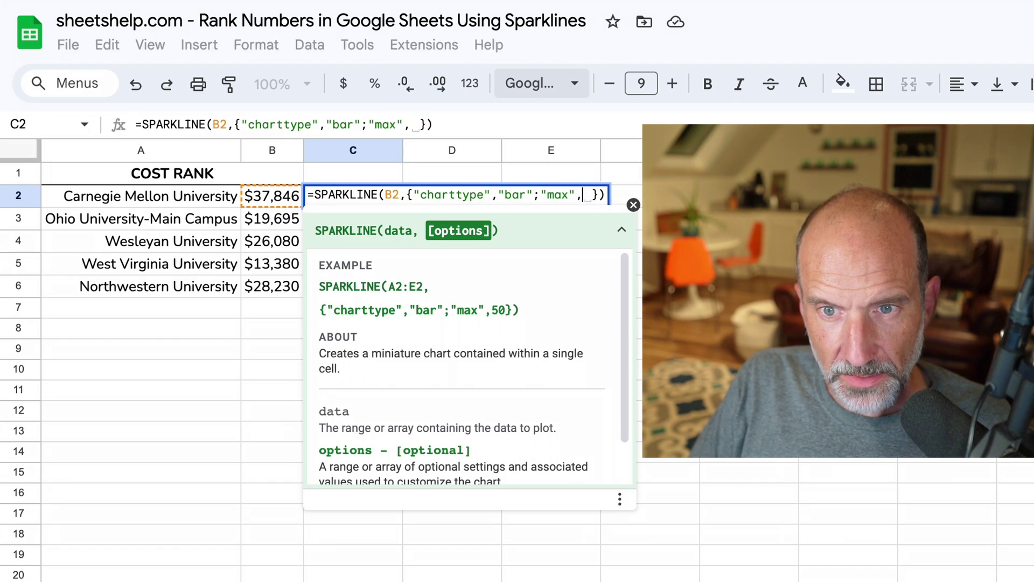
type("\"")
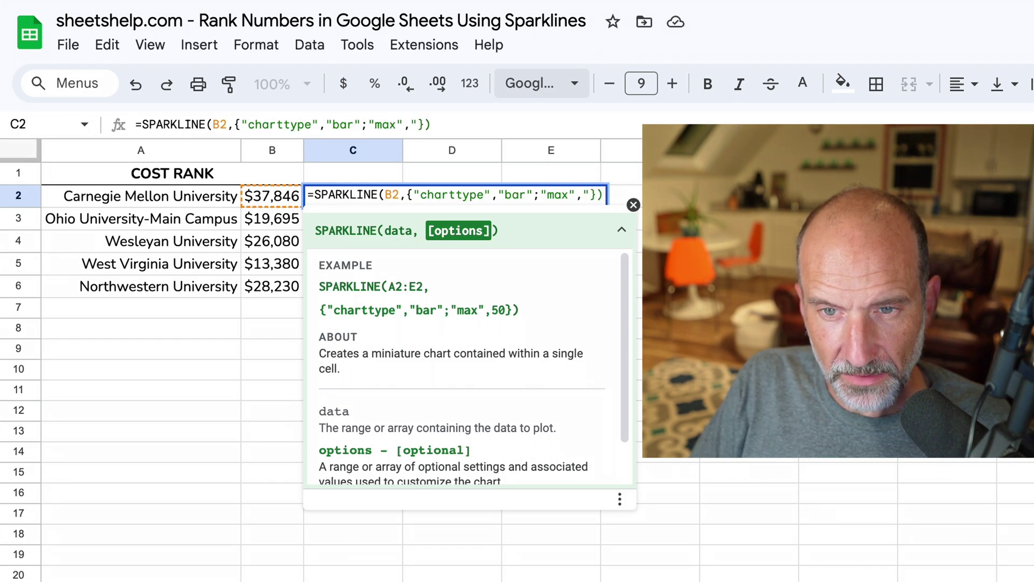
key("BackSpace")
type("MA")
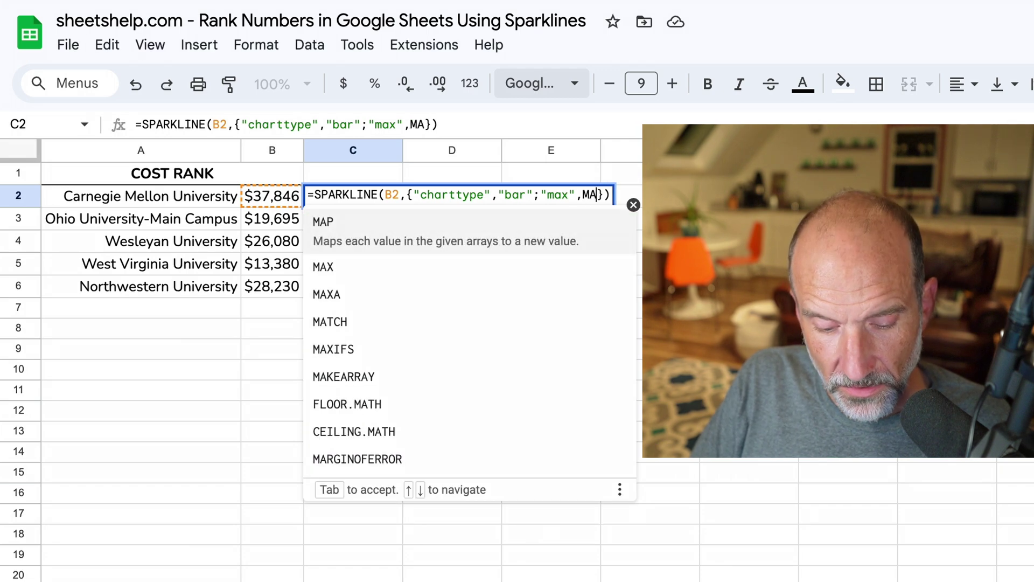
type("X")
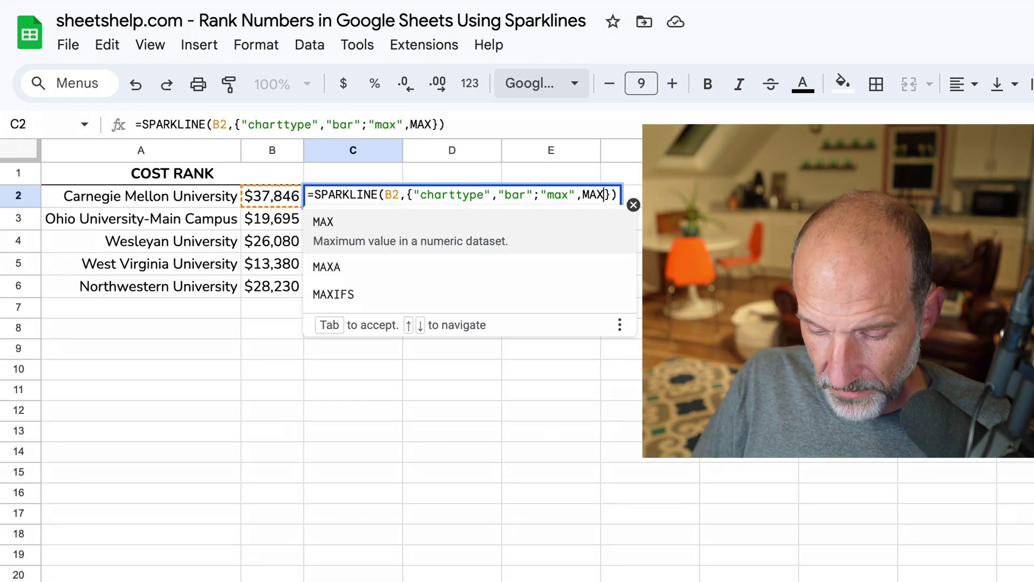
key("Tab")
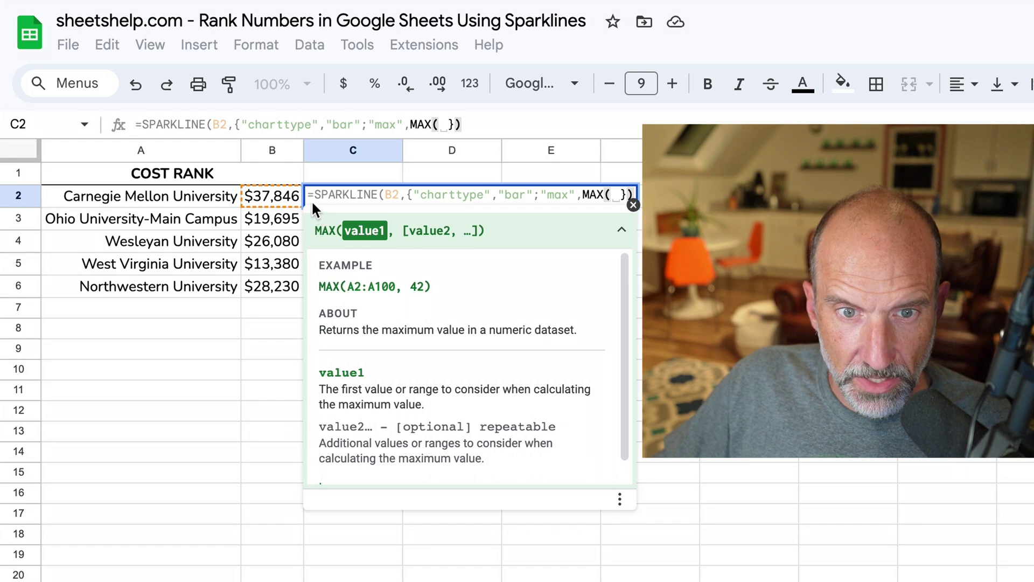
left_click_drag(277, 201, 294, 285)
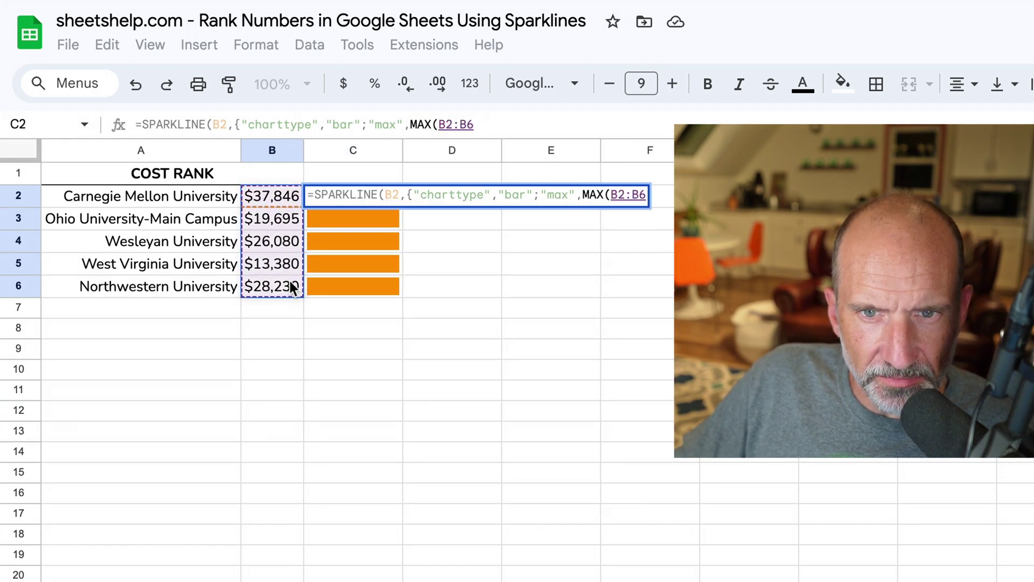
Step: Lock the rows of the MAX range as B$2:B$6 and complete the sparkline formula in C2
left_click(444, 124)
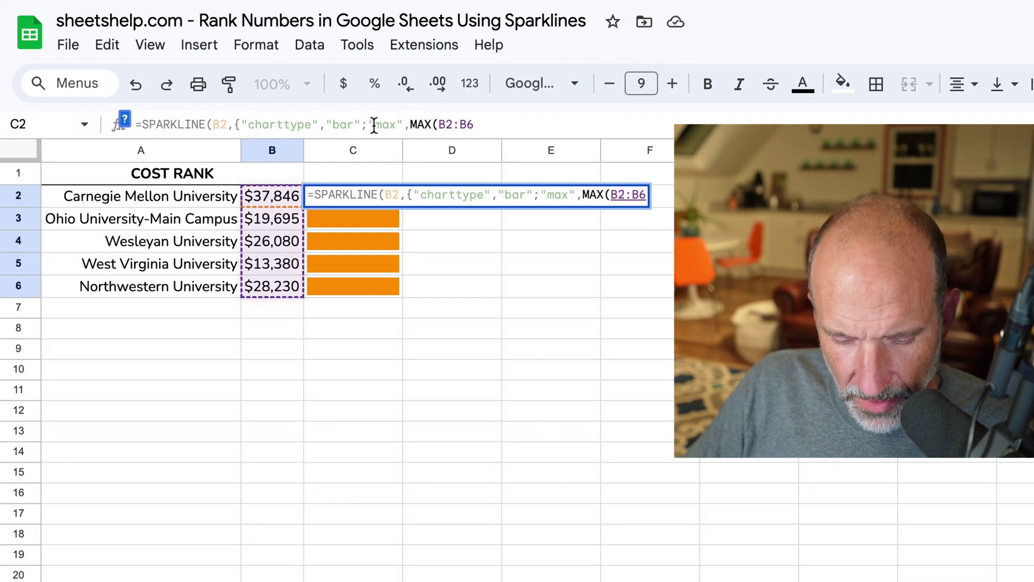
type("$2:B$6")
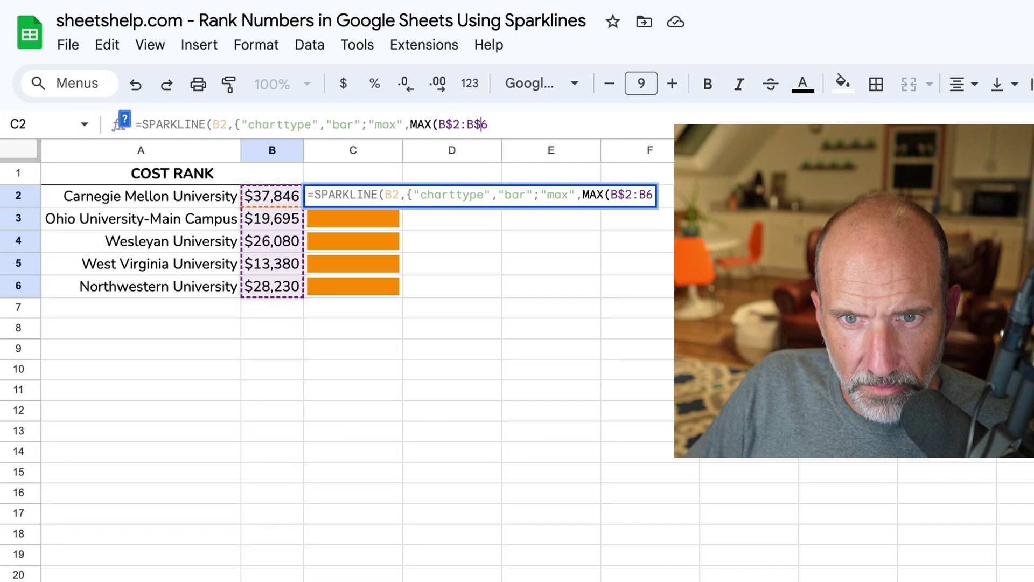
type(")")
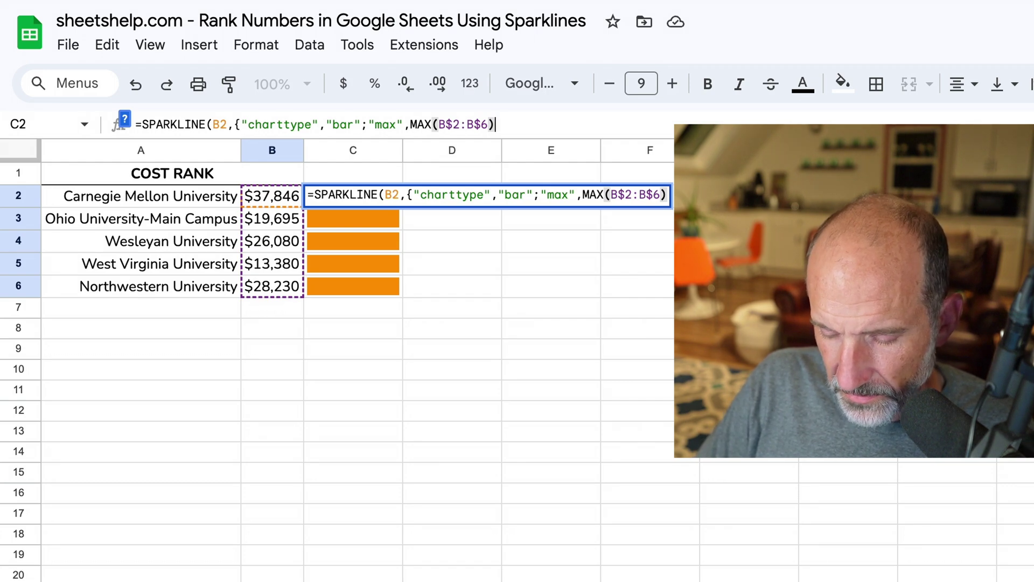
type("})")
key("Return")
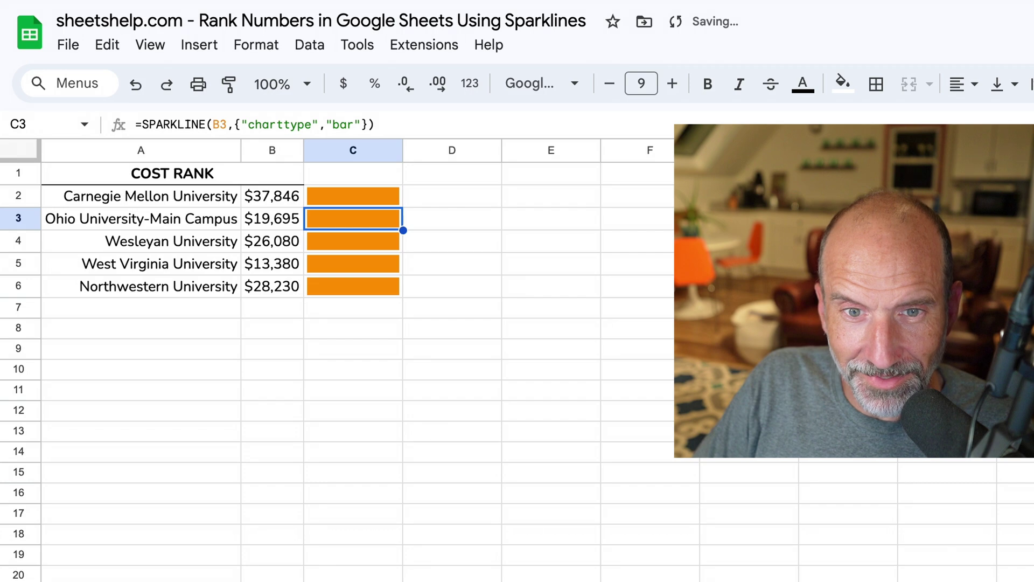
Step: Copy the sparkline formula with the max option from C2 down through C6
left_click(386, 200)
left_click_drag(403, 207, 412, 296)
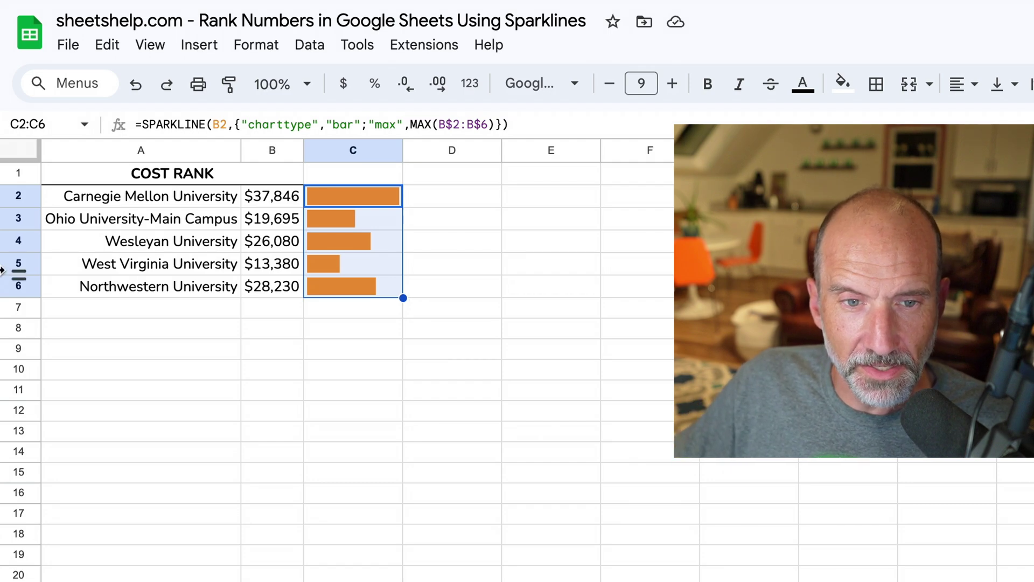
left_click(144, 264)
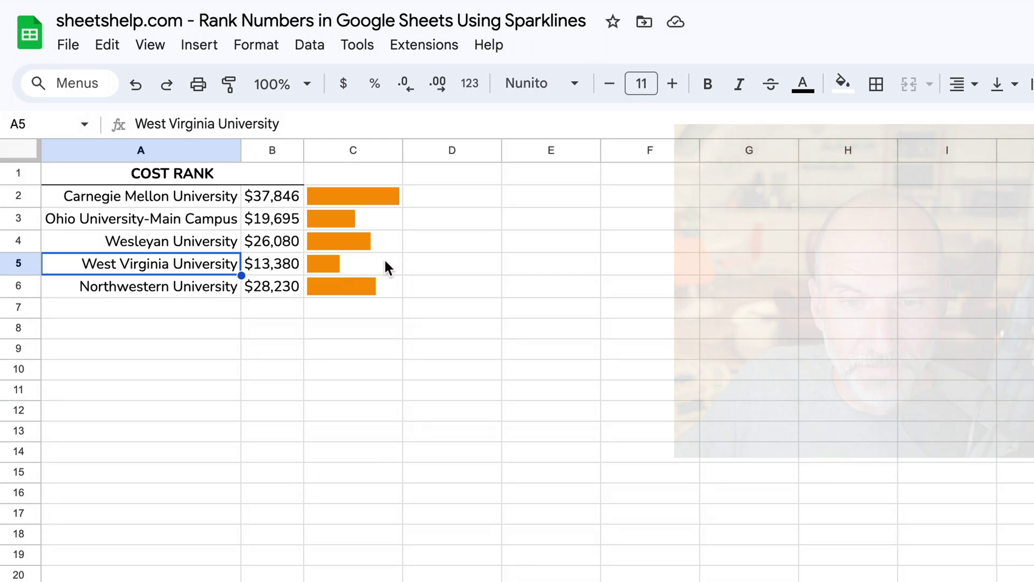
left_click(386, 265)
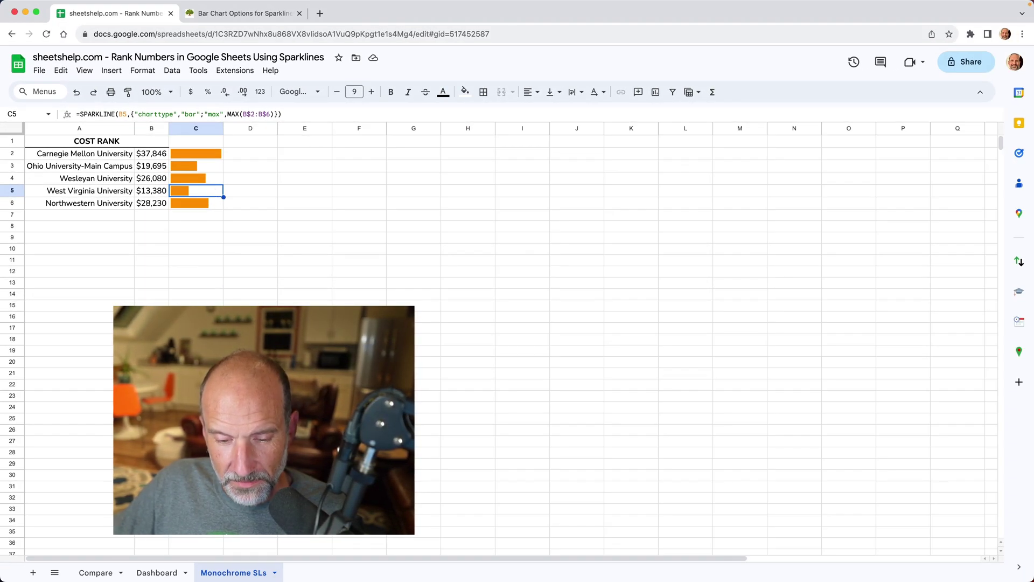
Step: Go to the Dashboard sheet and open the College Compare add-on
left_click(157, 573)
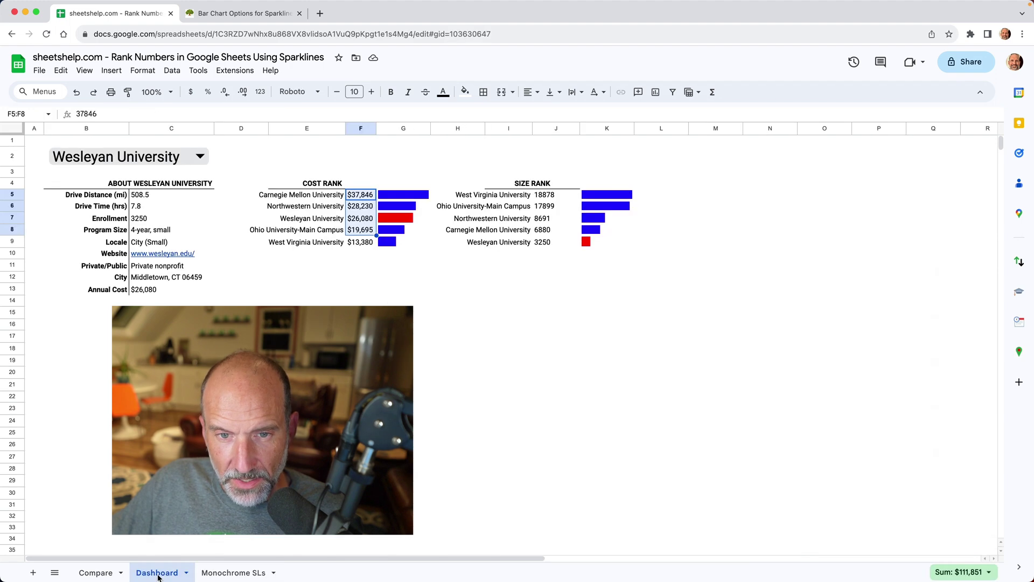
left_click(363, 243)
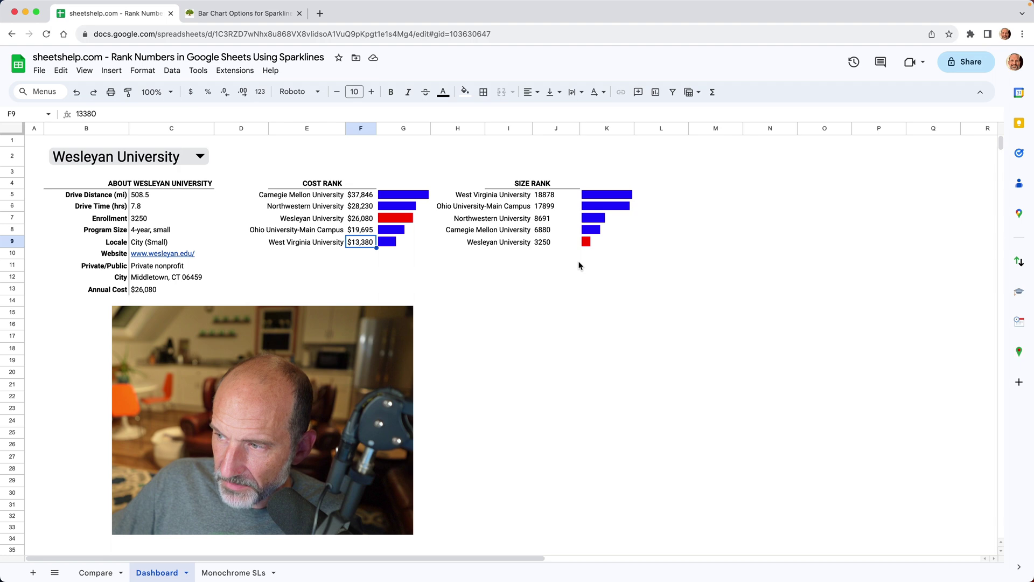
left_click(1019, 293)
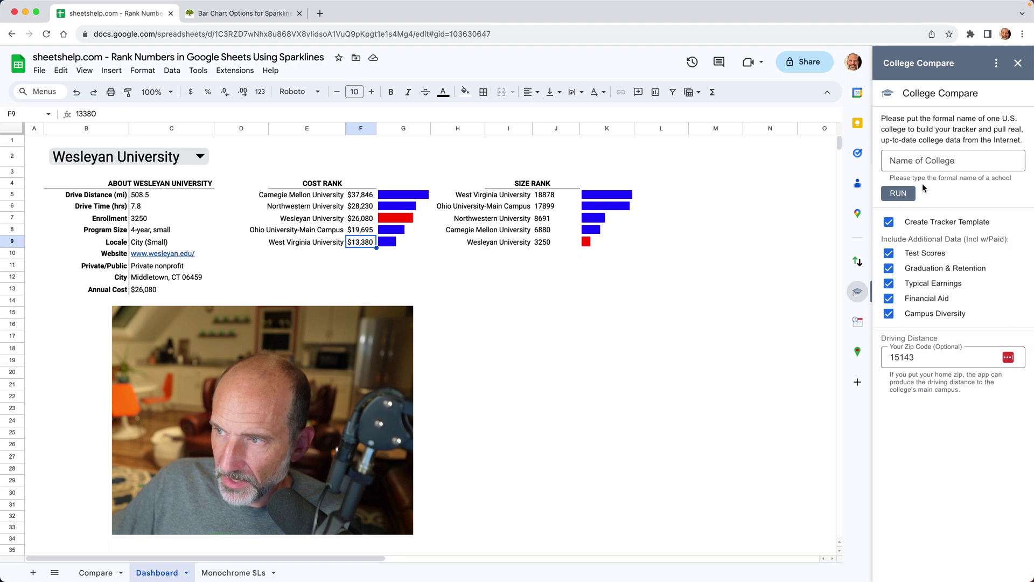
Step: Look over the imported school data in rows 3 to 7 of the Compare sheet
left_click(98, 566)
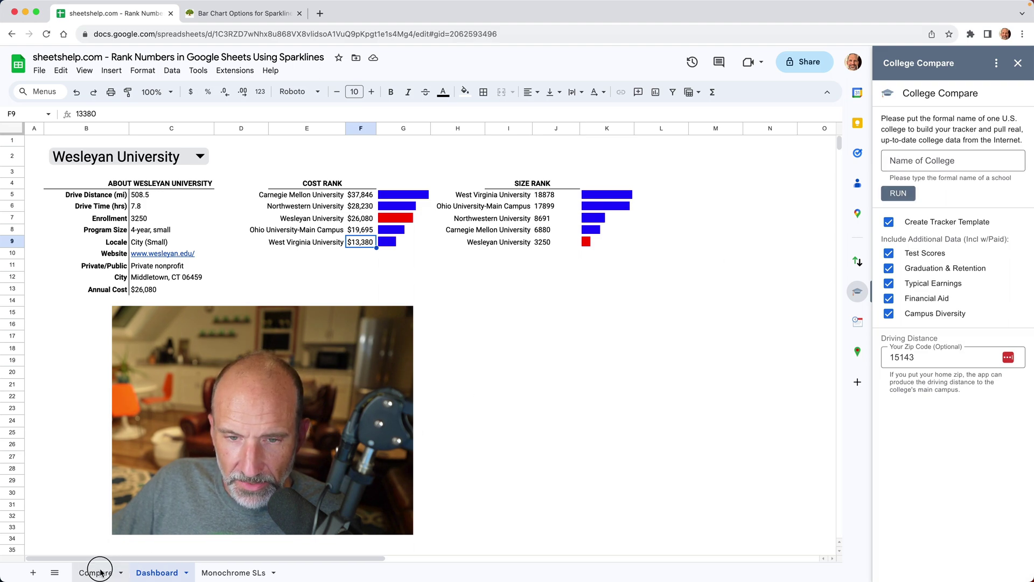
left_click_drag(115, 200, 341, 249)
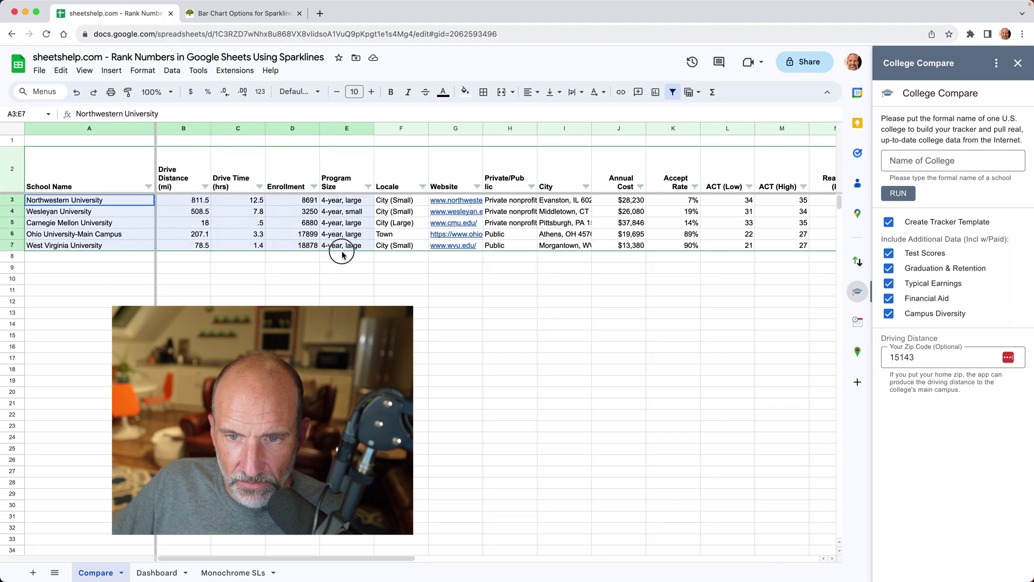
left_click(396, 233)
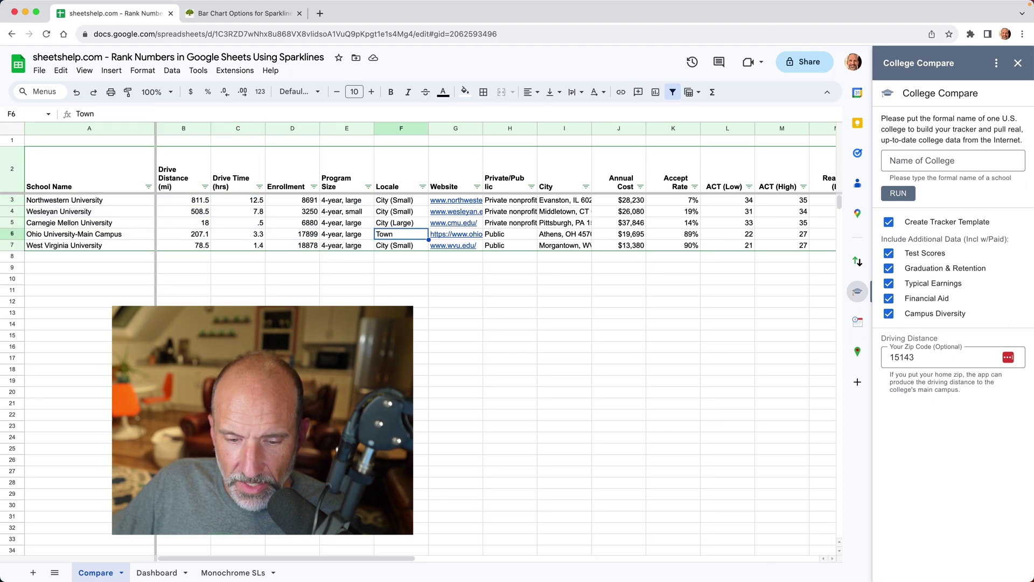
Step: Return to the Dashboard sheet, close the College Compare add-on and inspect the Cost Rank sparklines in G5:G9
left_click(158, 573)
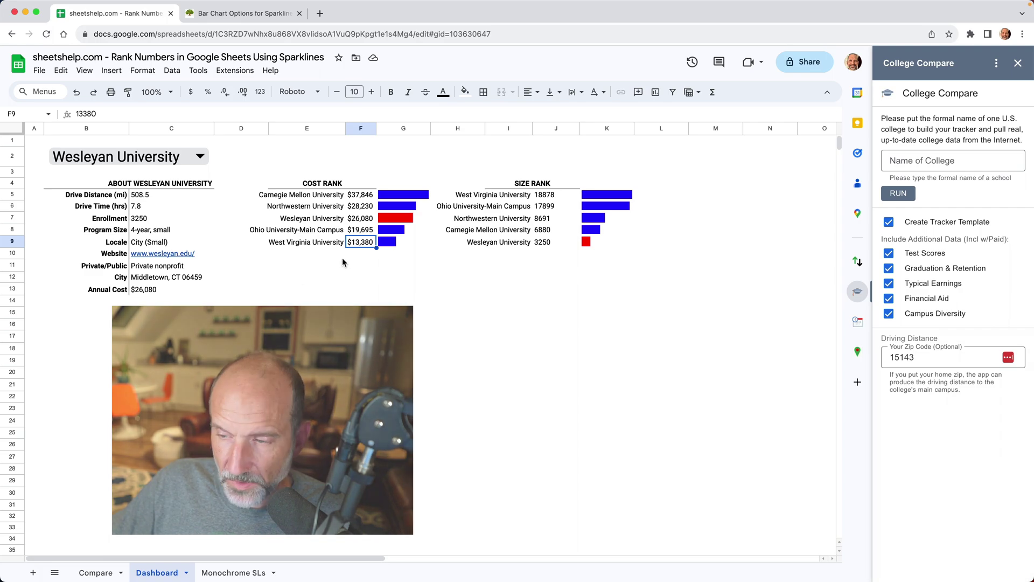
left_click(1018, 63)
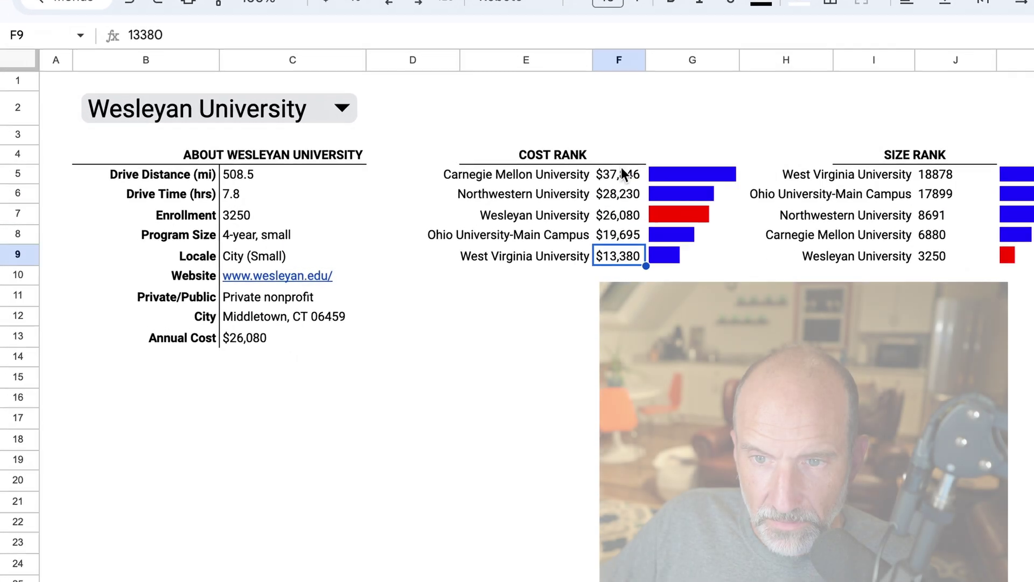
left_click(504, 185)
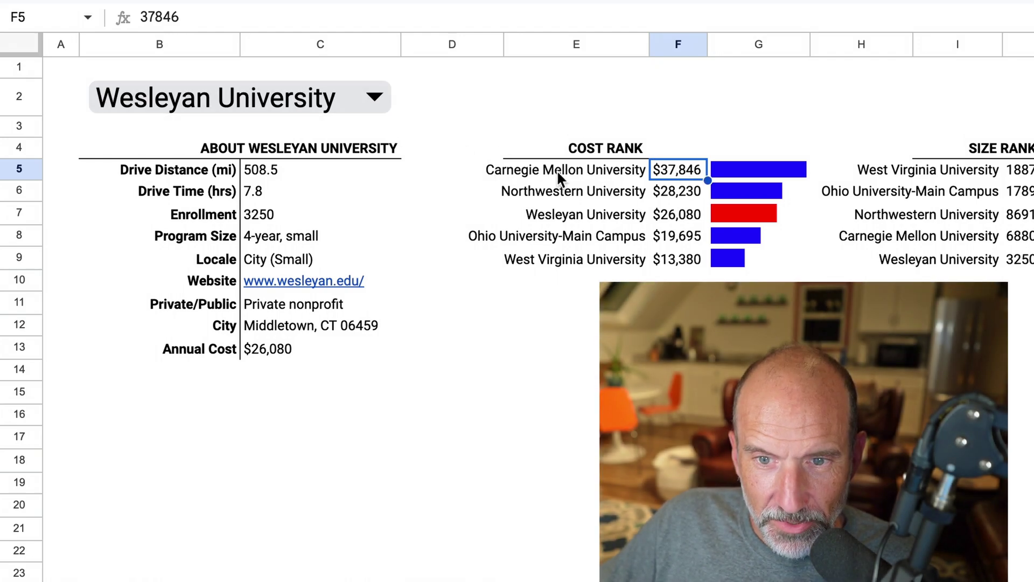
left_click(602, 215)
left_click(746, 214)
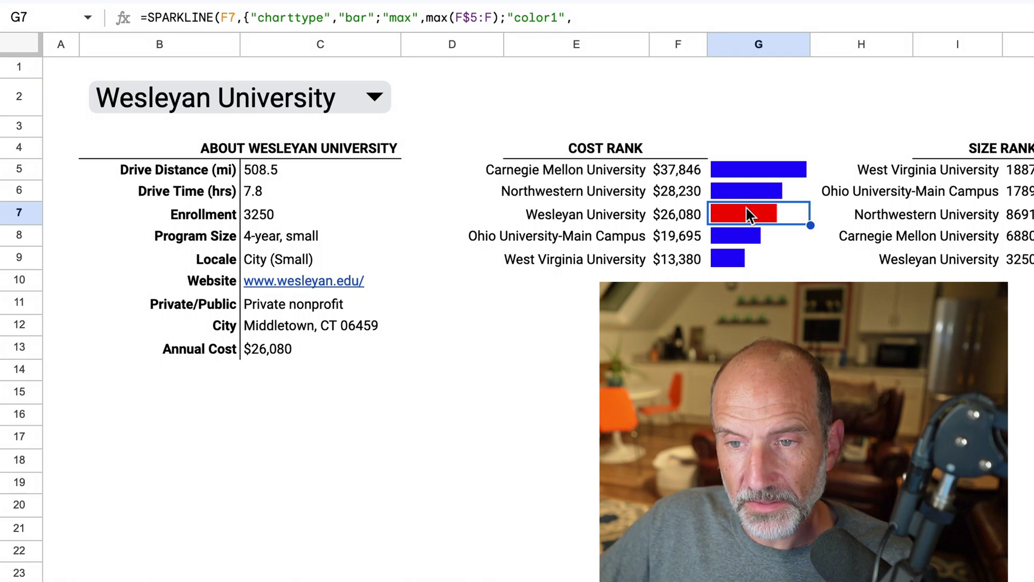
left_click_drag(742, 171, 753, 261)
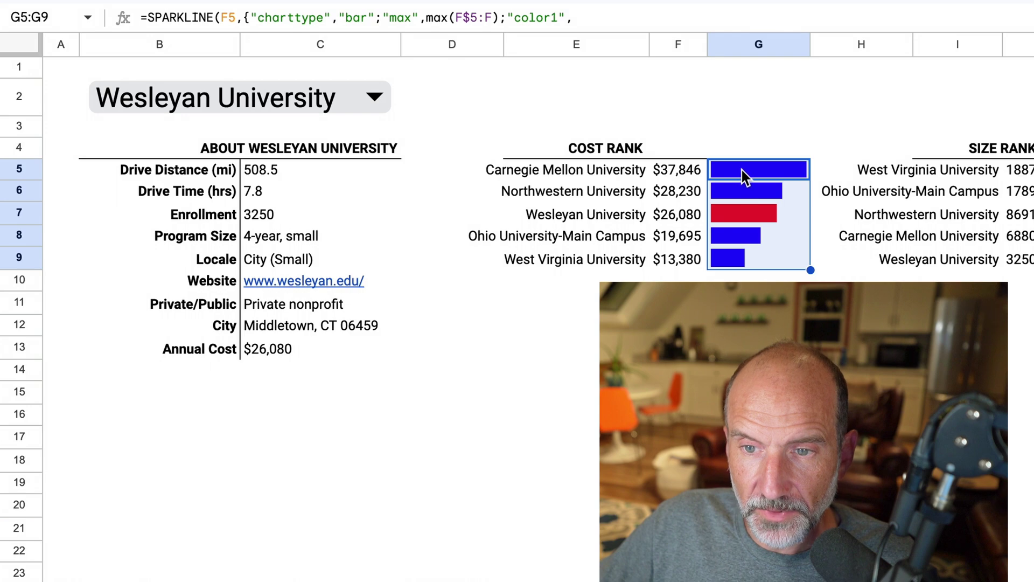
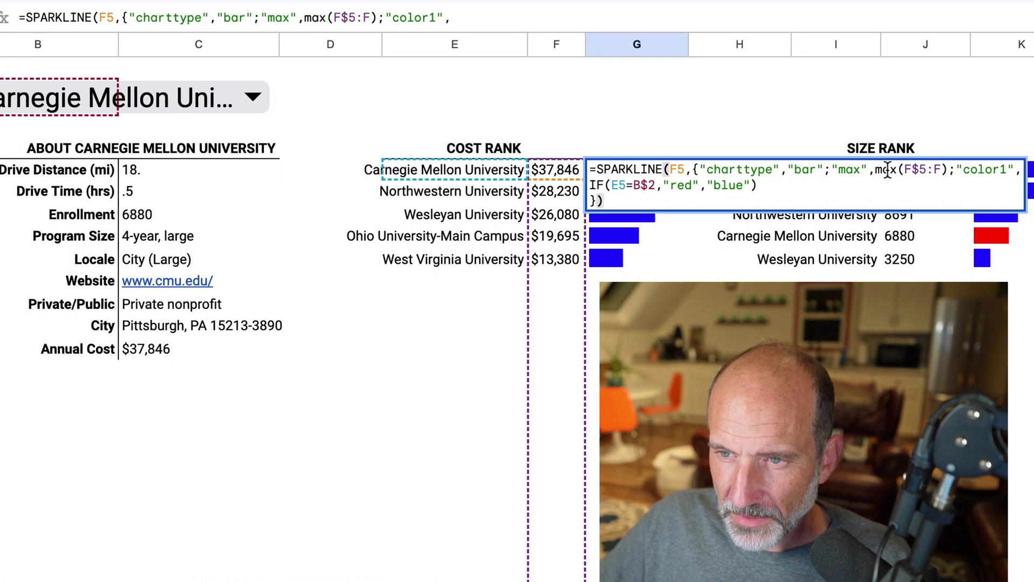
Step: Rewrite the max function name in uppercase as MAX in the G5 sparkline formula and commit it
left_click_drag(899, 171, 877, 175)
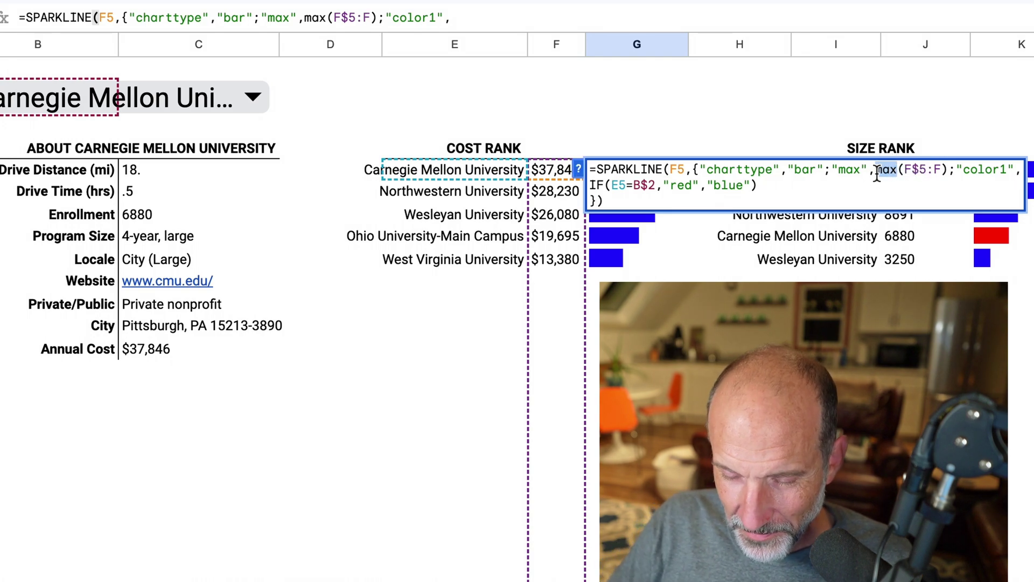
type("MA")
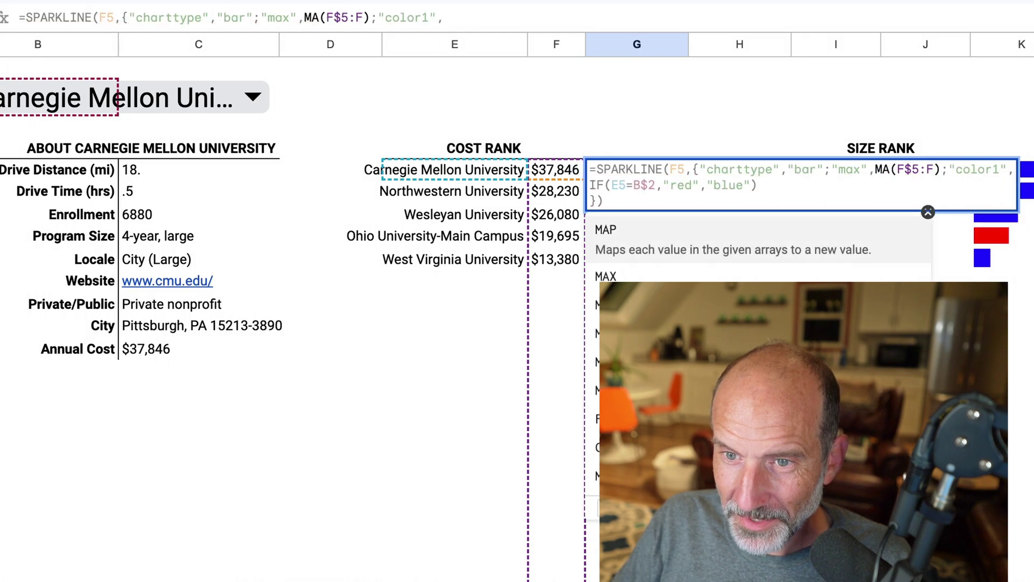
type("X")
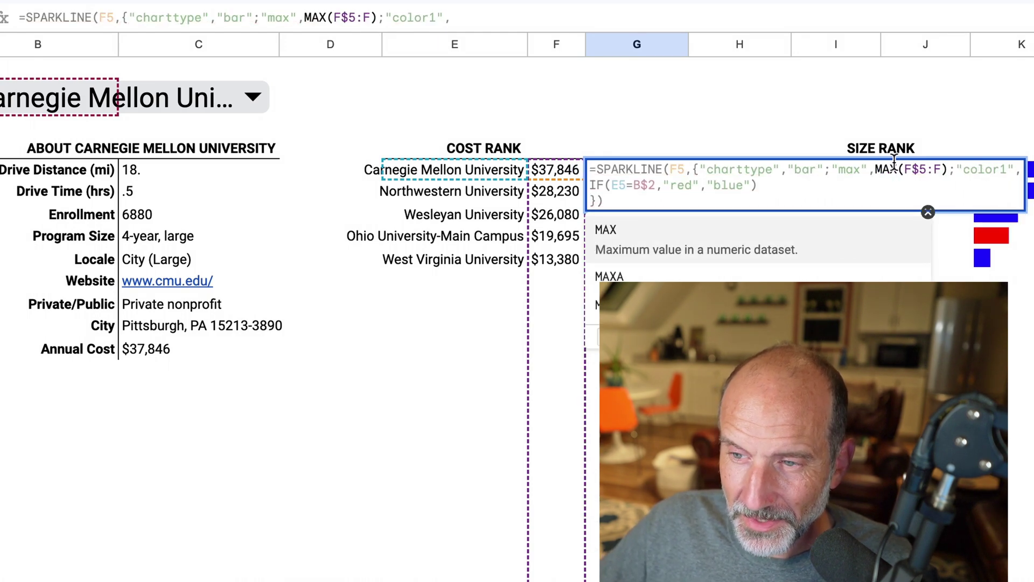
left_click(984, 172)
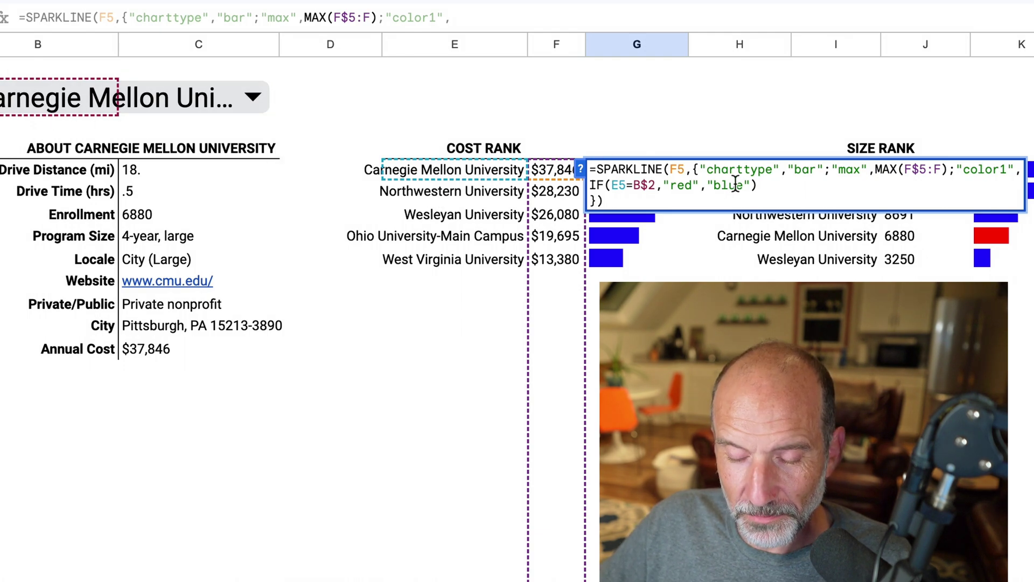
key("Return")
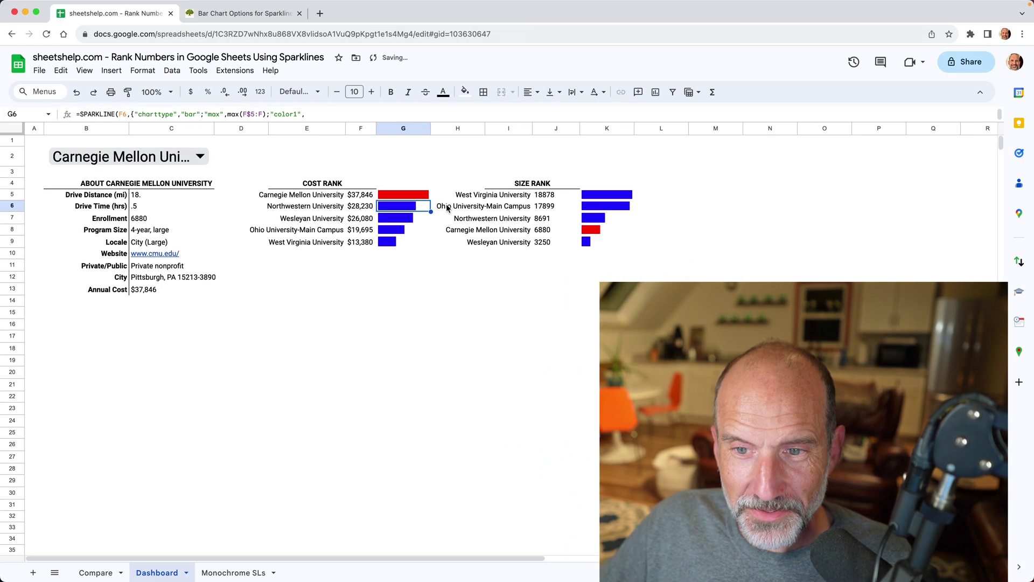
Step: Choose Wesleyan University in the school dropdown in B2 to test the sparkline highlighting
left_click(407, 220)
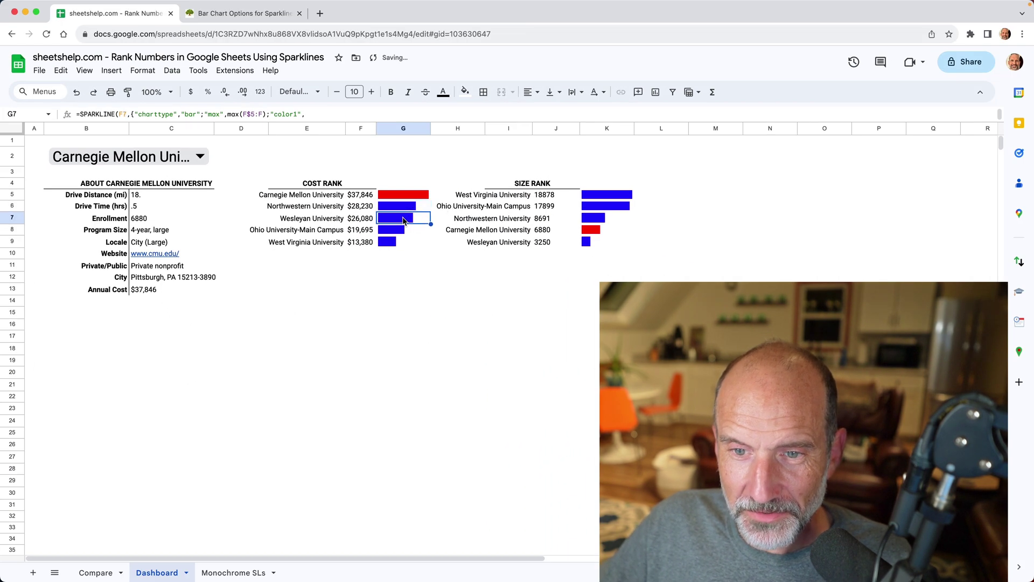
left_click(200, 155)
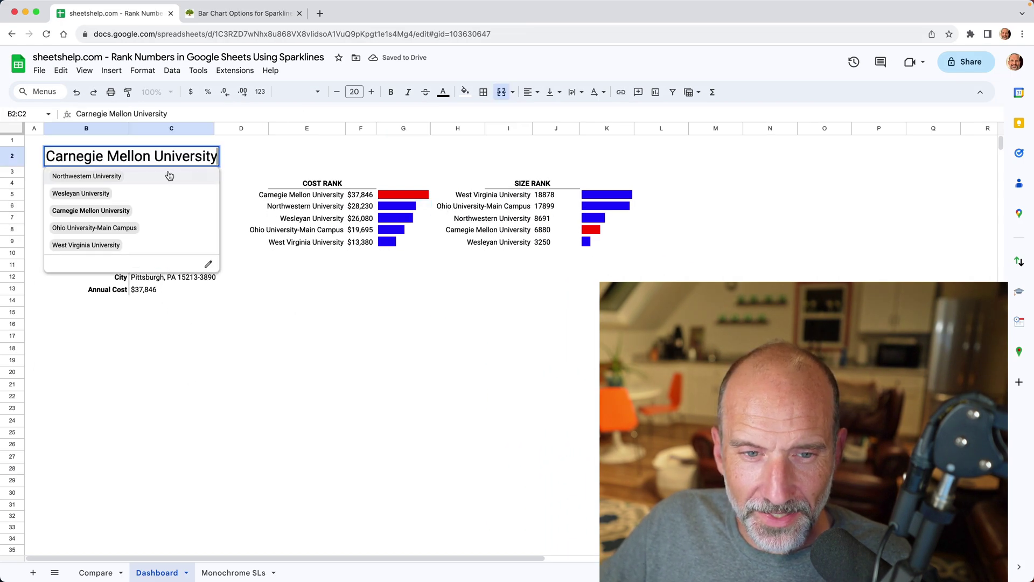
left_click(113, 193)
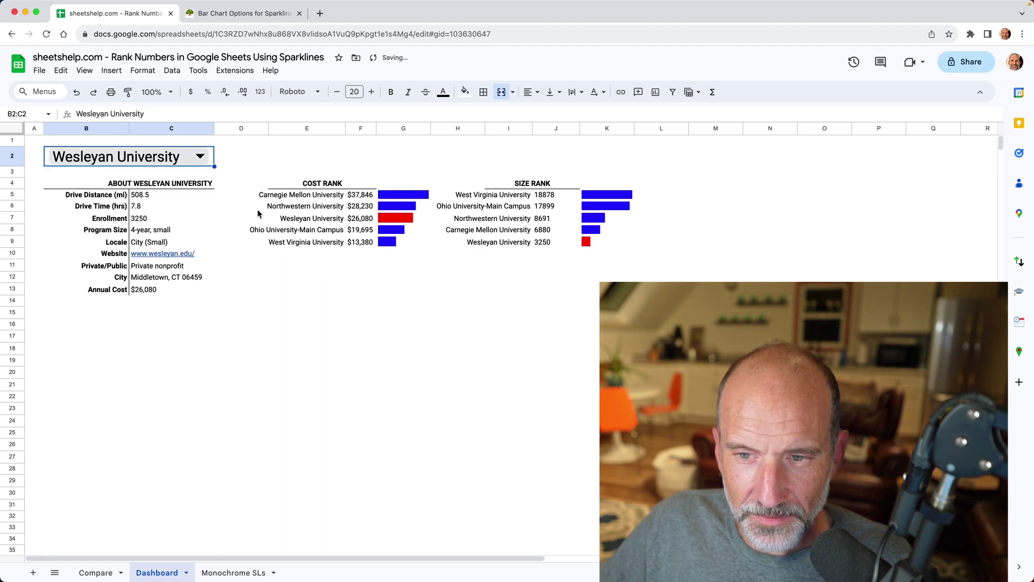